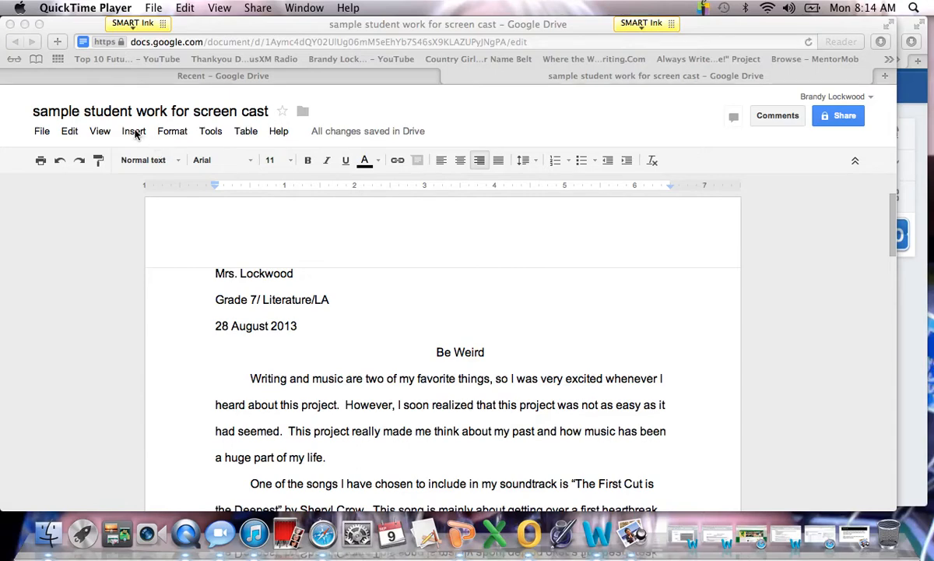
# Step: Insert a page header and enter the writer's last name in it, aligned right
pyautogui.click(137, 135)
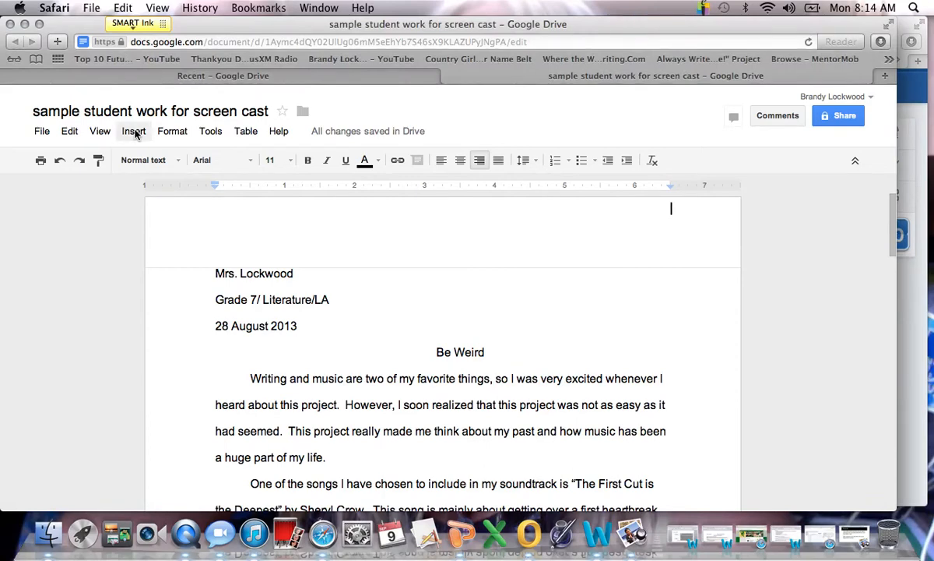
pyautogui.click(136, 133)
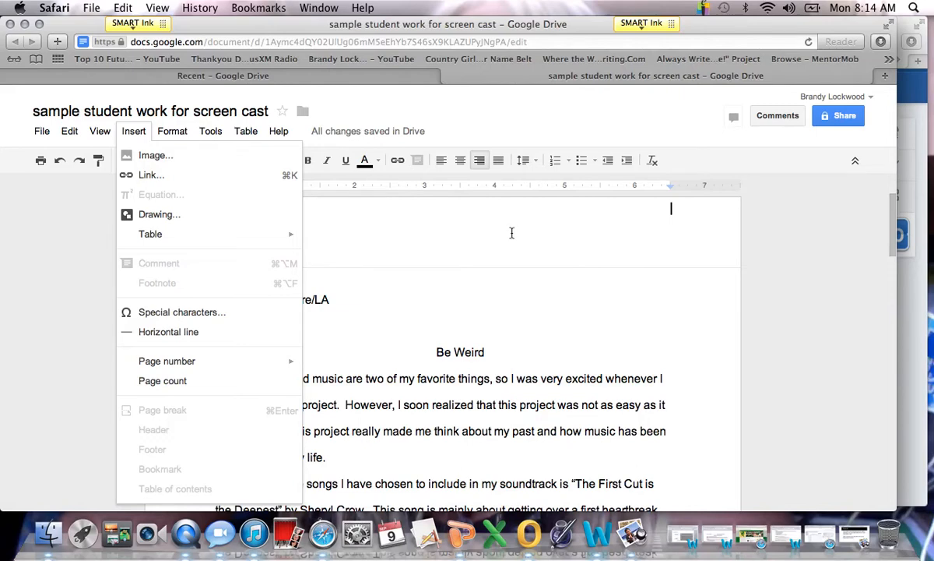
pyautogui.click(28, 307)
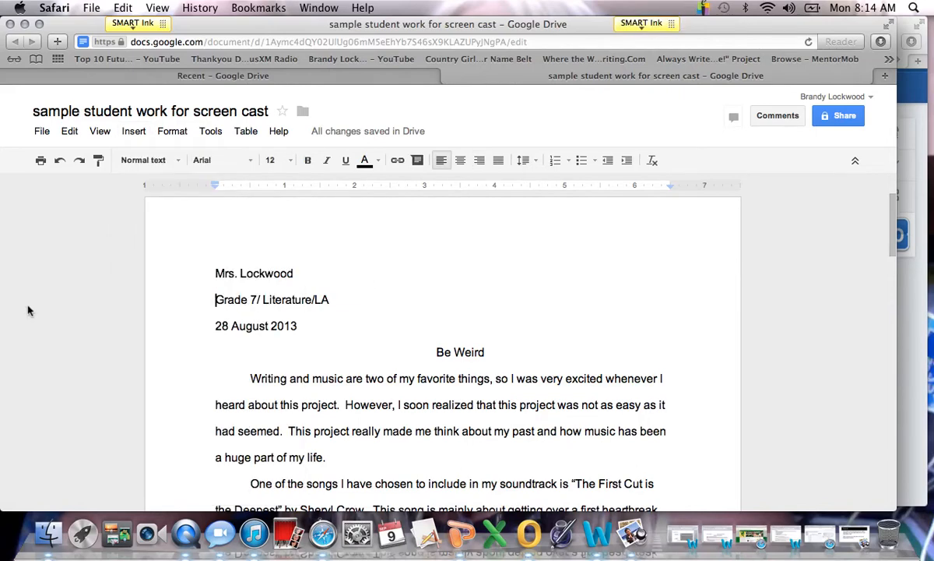
pyautogui.click(129, 133)
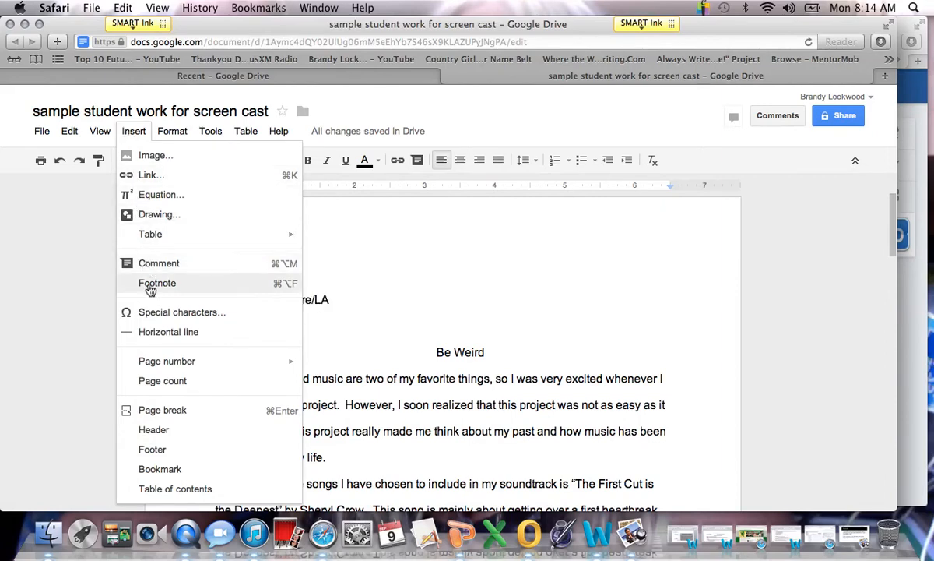
pyautogui.click(153, 430)
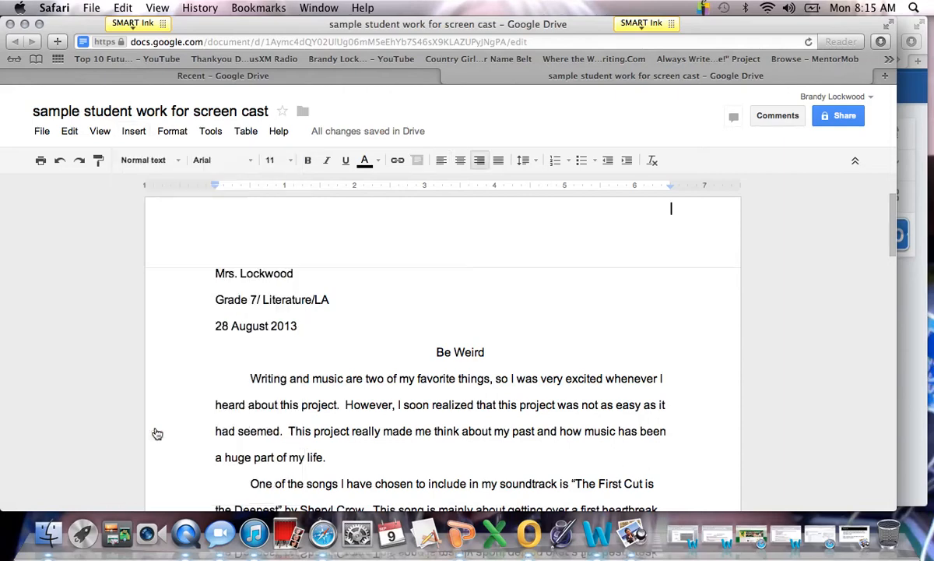
pyautogui.click(481, 160)
pyautogui.write('Lockwood')
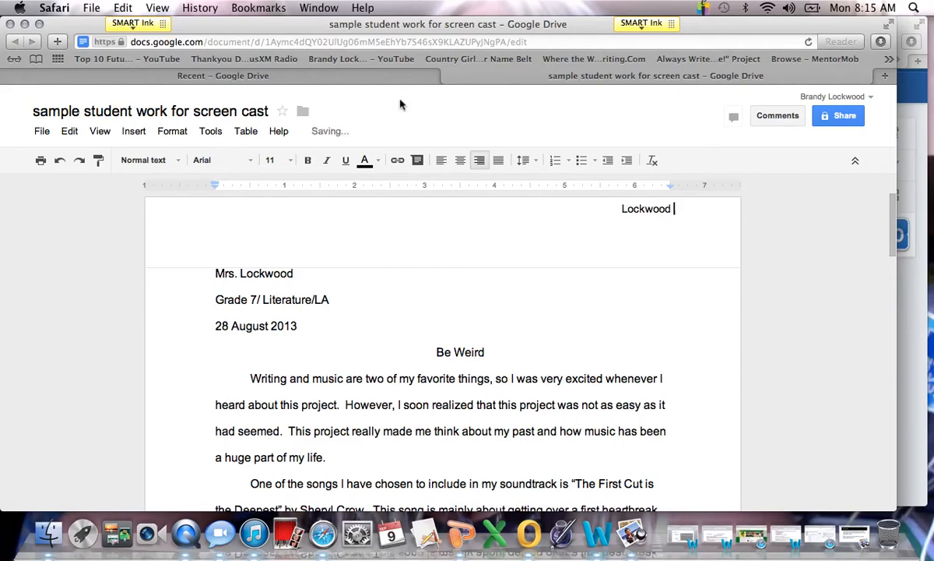
# Step: Add an automatic top-of-page number after the last name in the header and check it on the second page
pyautogui.click(132, 132)
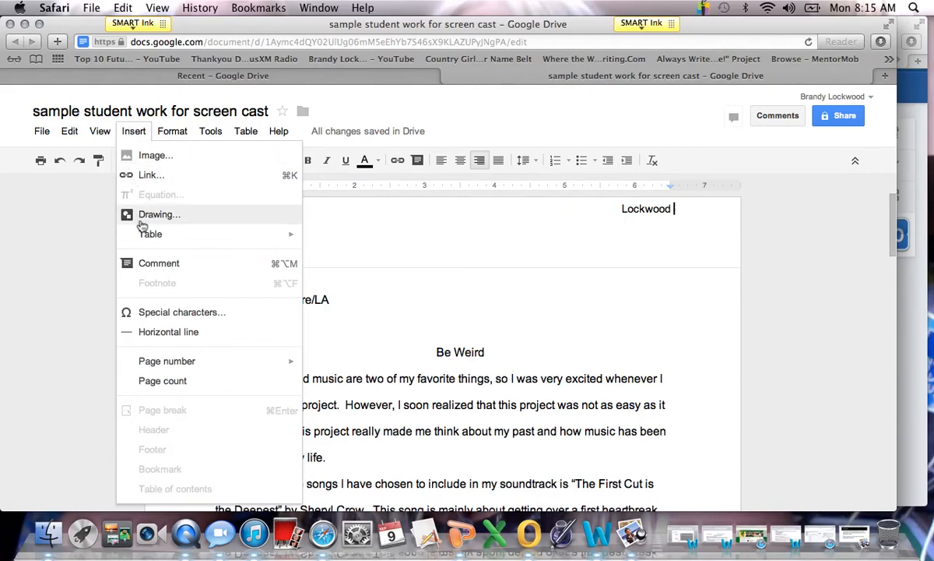
pyautogui.moveTo(154, 362)
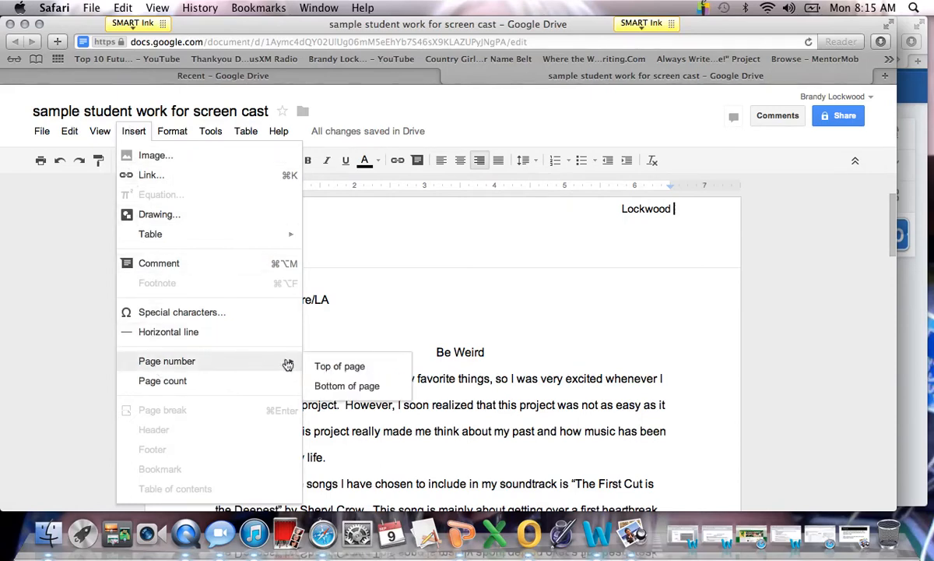
pyautogui.click(324, 367)
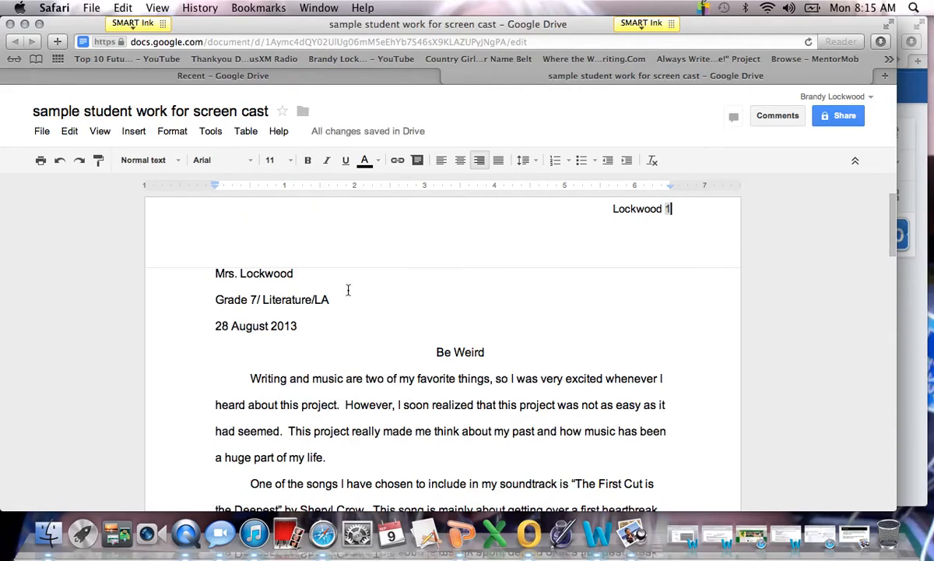
pyautogui.scroll(-10, 350, 291)
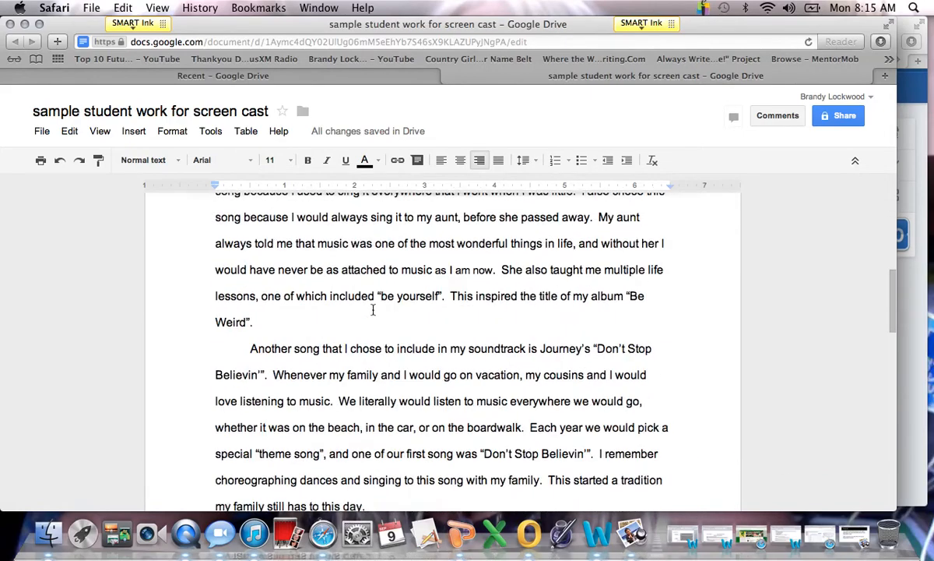
pyautogui.scroll(-7, 373, 310)
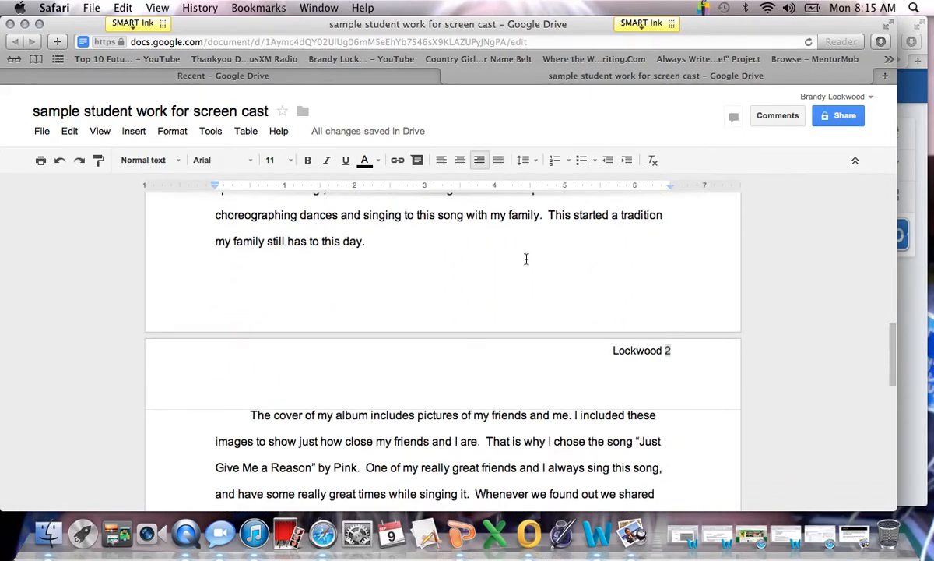
pyautogui.scroll(17, 526, 257)
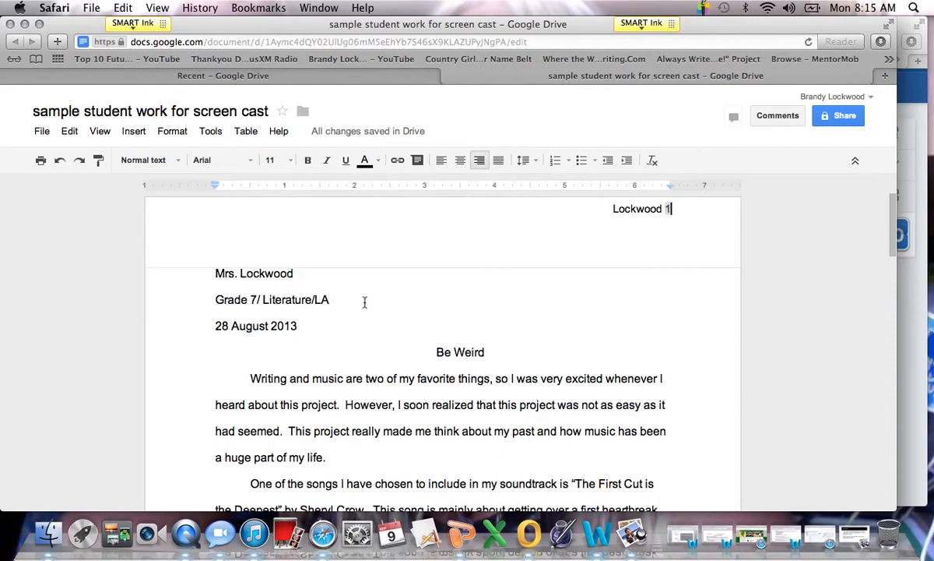
# Step: Add a new line reading "First Name Last Name" above the teacher's name at the start of the essay
pyautogui.click(213, 275)
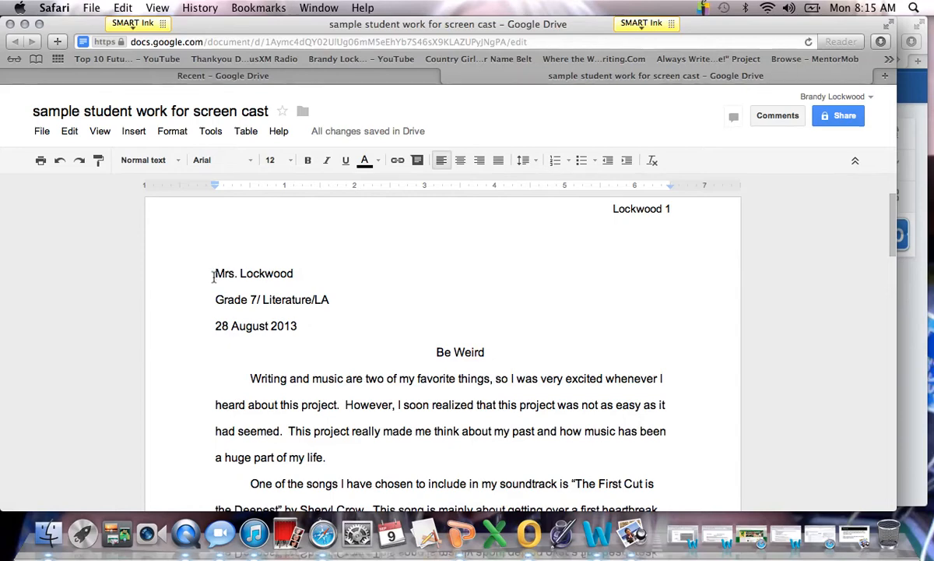
pyautogui.press('Return')
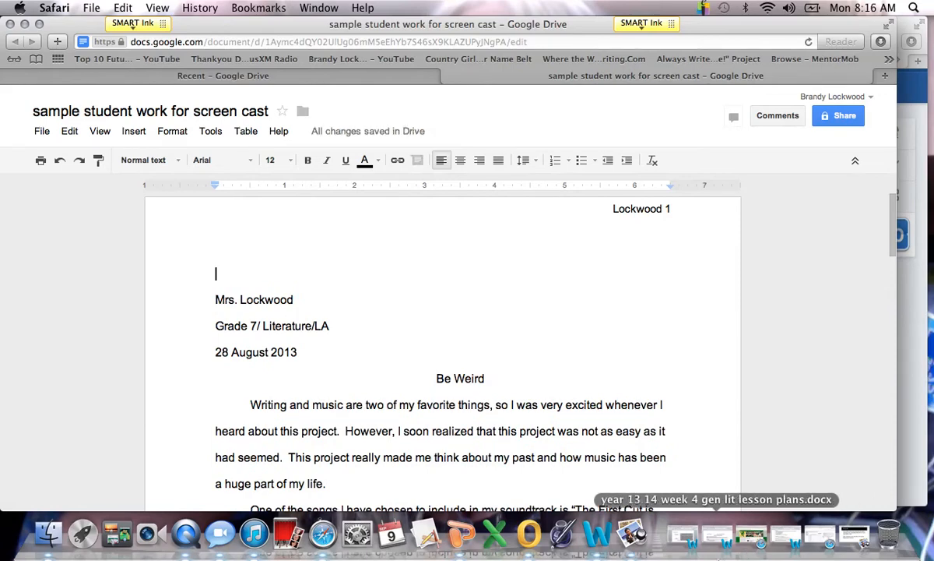
pyautogui.write('First ')
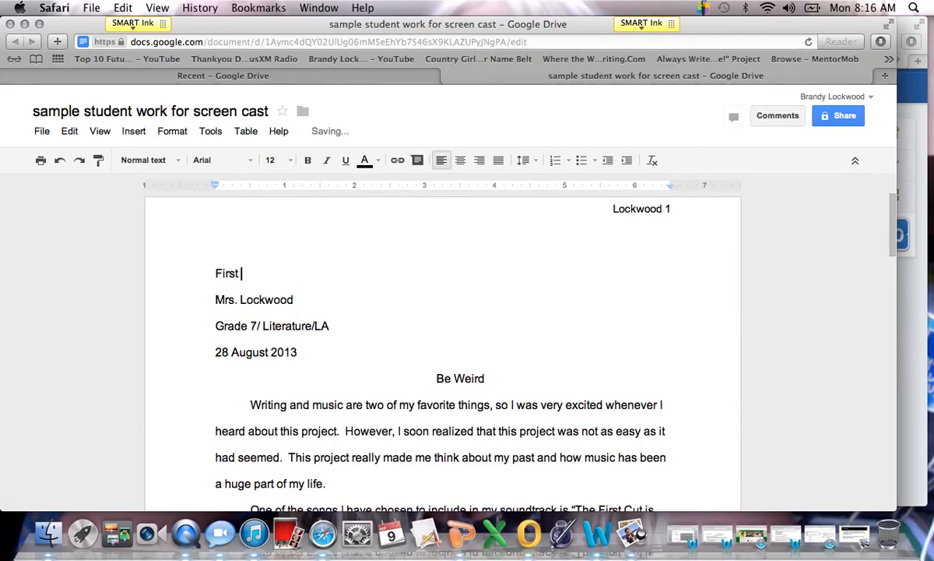
pyautogui.write('Name Last Name')
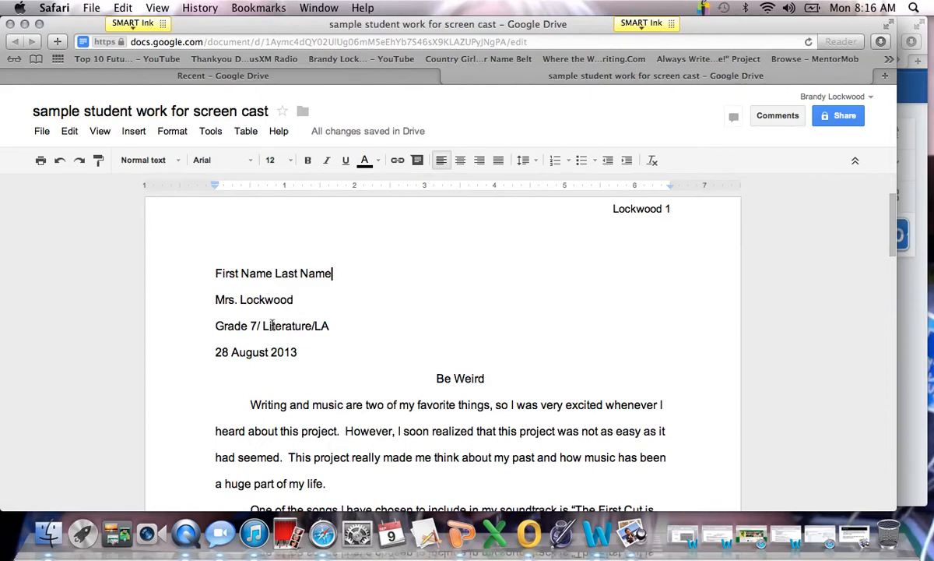
# Step: Append "--Diagnostic Essay" to the "Grade 7/ Literature/LA" line of the heading
pyautogui.click(334, 325)
pyautogui.write('--')
pyautogui.write('D')
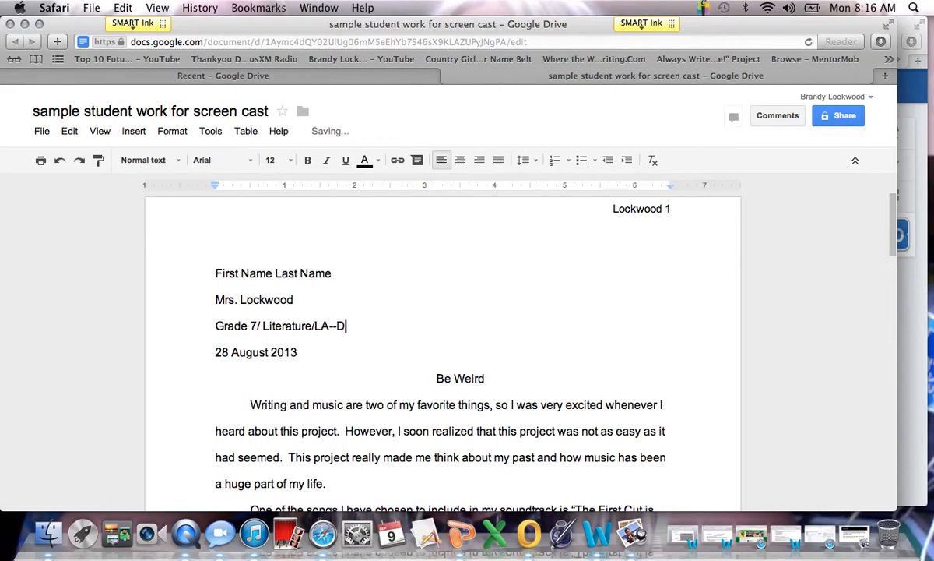
pyautogui.write('iagnost')
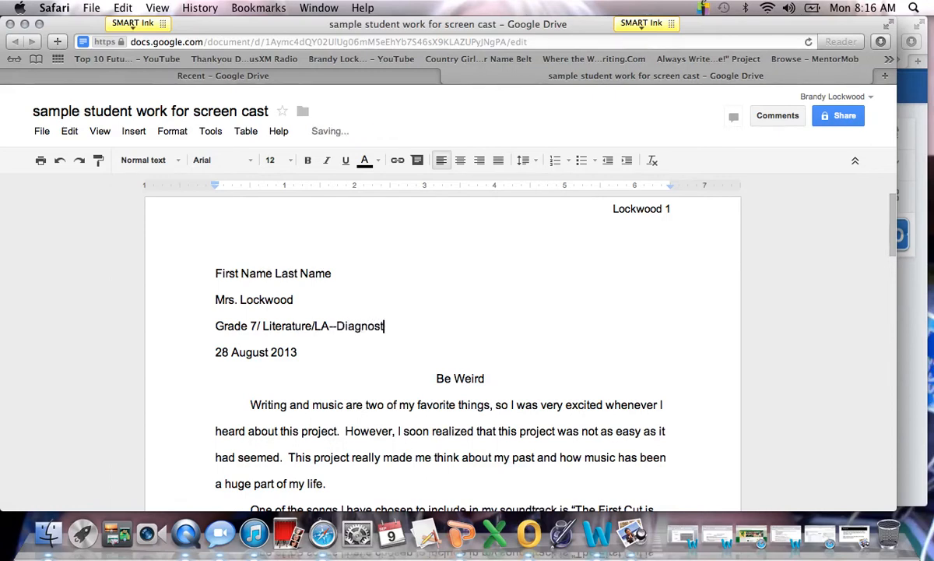
pyautogui.write('ic Essay')
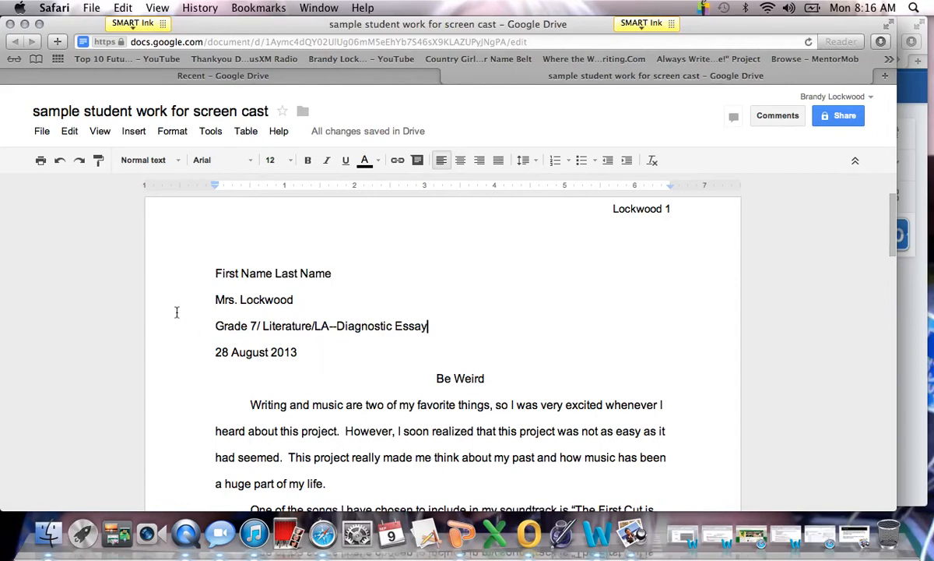
# Step: Check the line spacing setting applied to the essay's heading lines
pyautogui.click(209, 274)
pyautogui.click(171, 132)
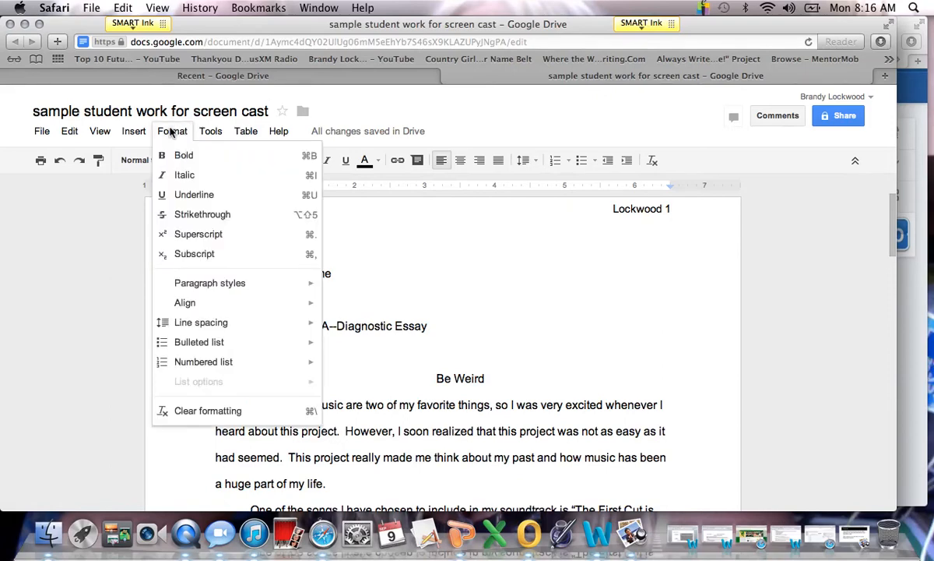
pyautogui.moveTo(184, 330)
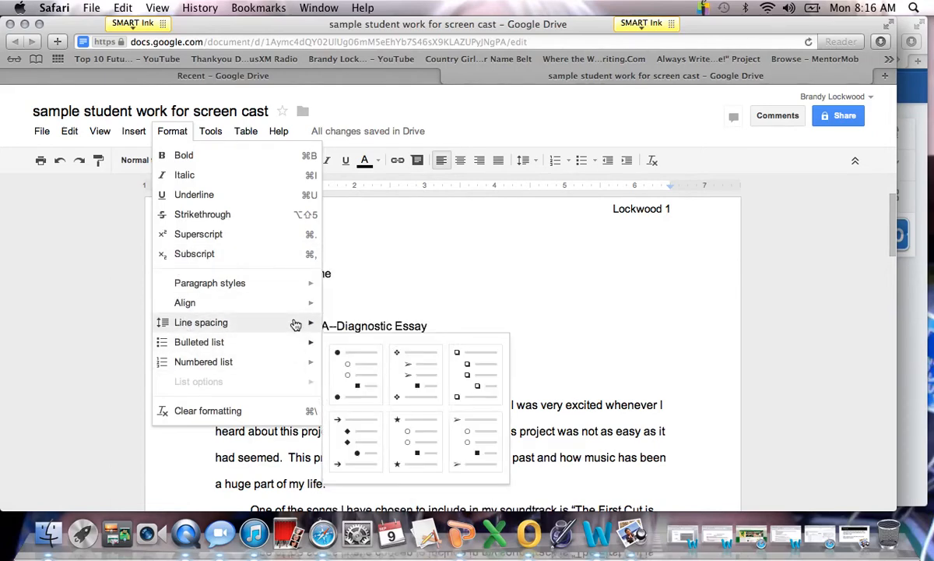
pyautogui.moveTo(300, 323)
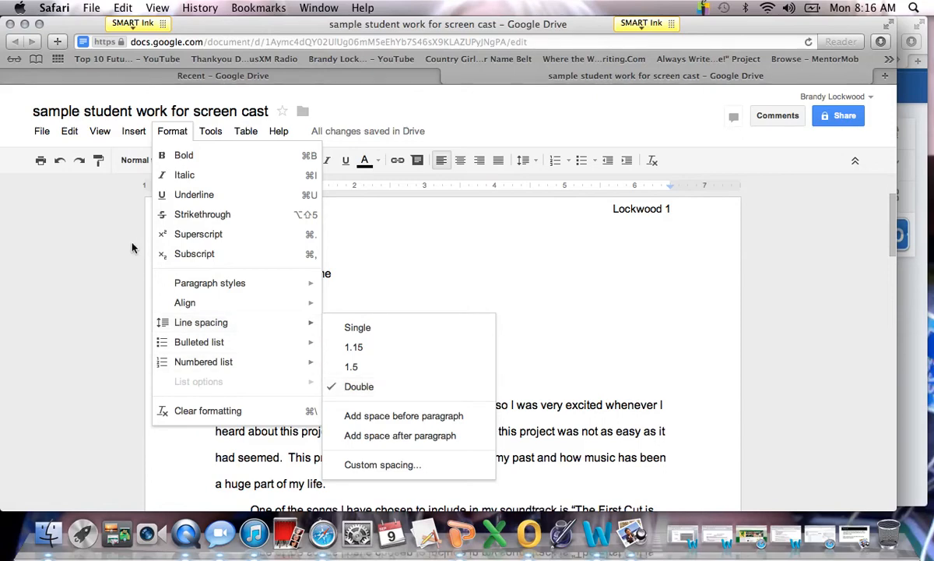
pyautogui.click(113, 249)
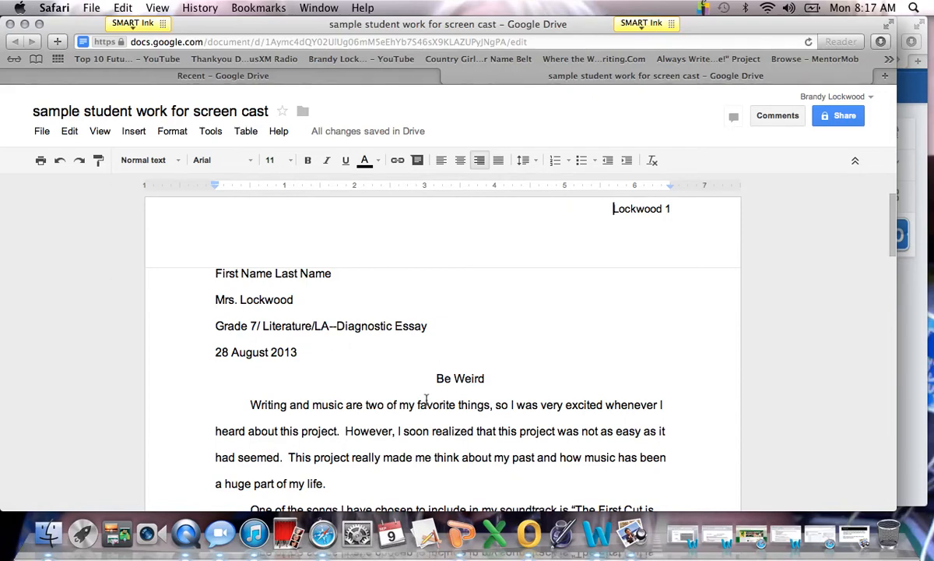
# Step: Change the font of the whole essay body, from the first heading line to the end, to Times New Roman
pyautogui.scroll(-1, 426, 399)
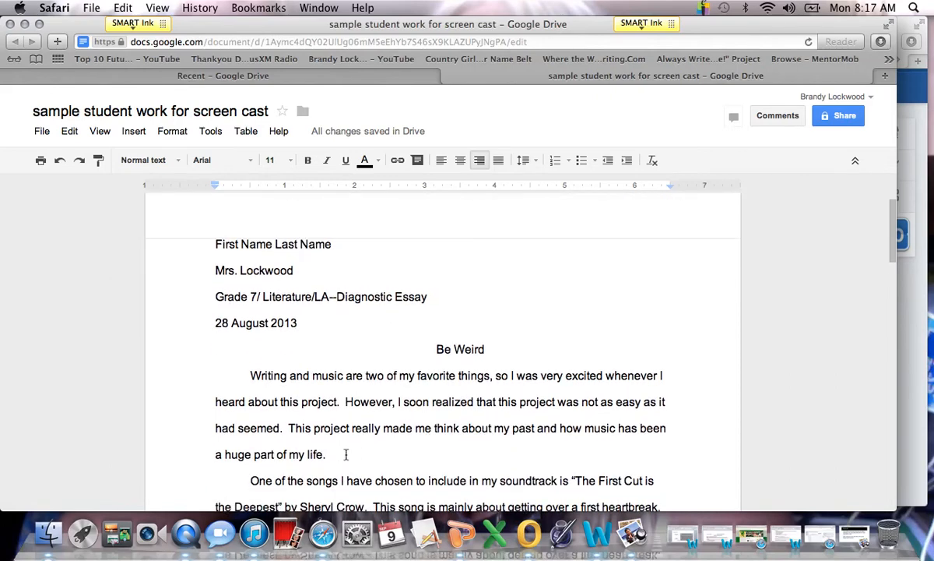
pyautogui.click(210, 245)
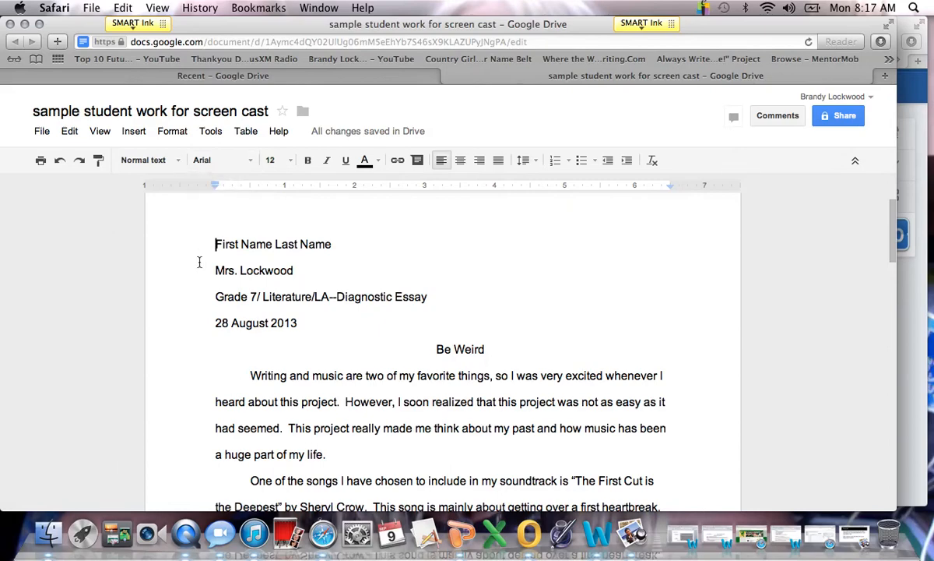
pyautogui.scroll(1, 199, 263)
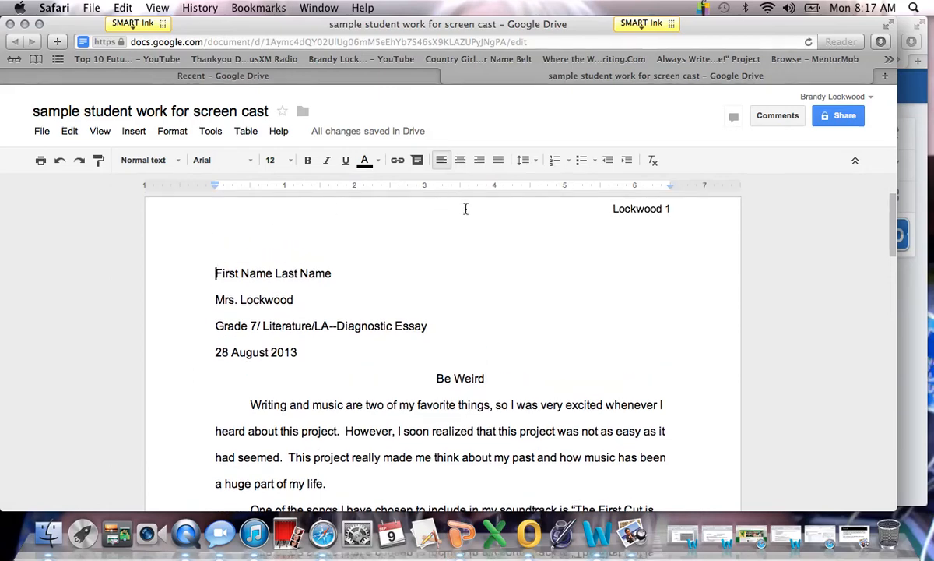
pyautogui.moveTo(212, 271); pyautogui.dragTo(682, 427)
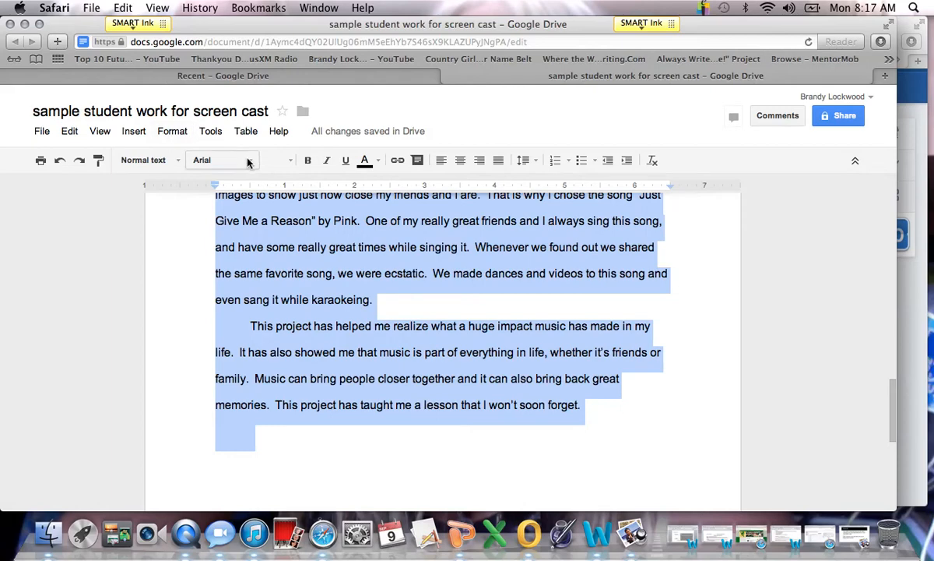
pyautogui.click(222, 159)
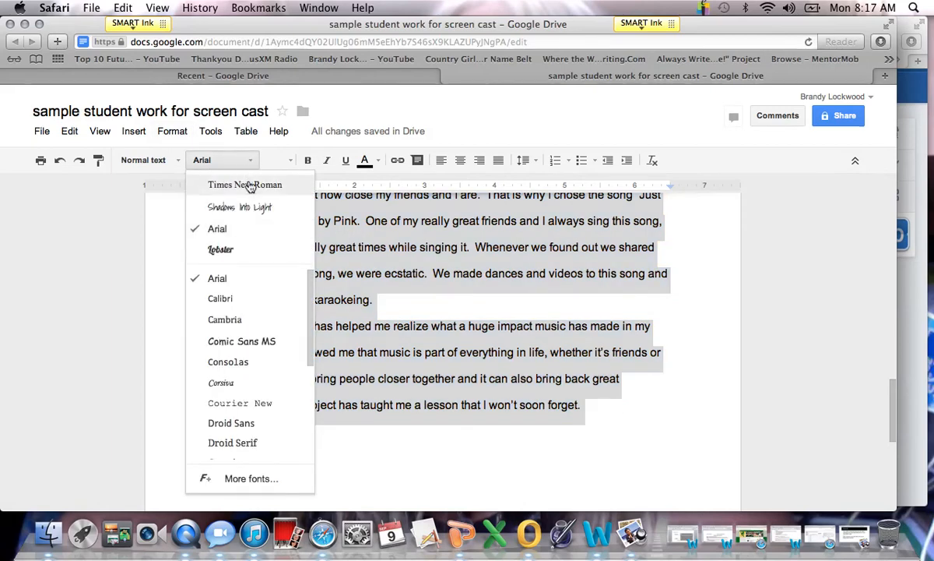
pyautogui.click(246, 184)
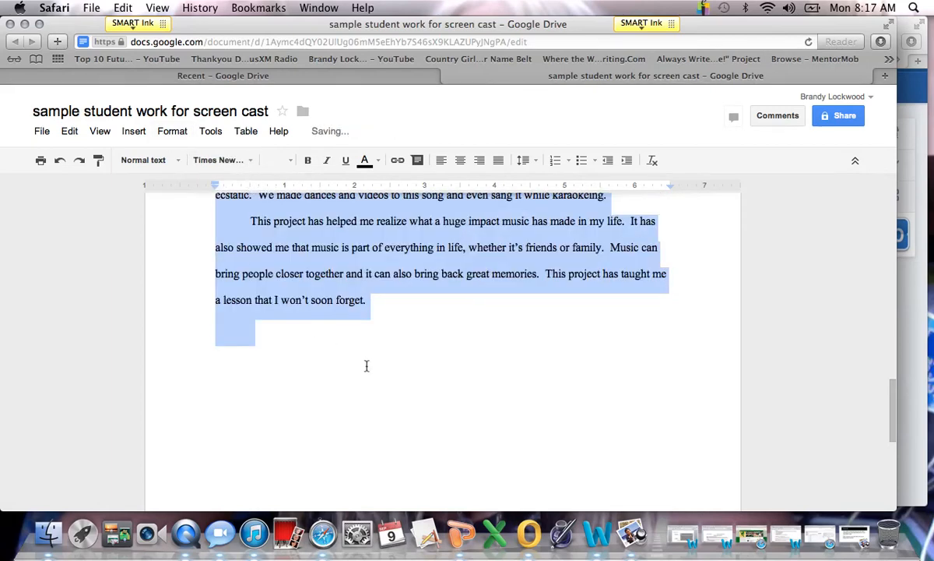
# Step: Review the reformatted essay from its last paragraph back to the heading, clearing the text selection
pyautogui.scroll(4, 363, 354)
pyautogui.scroll(6, 366, 367)
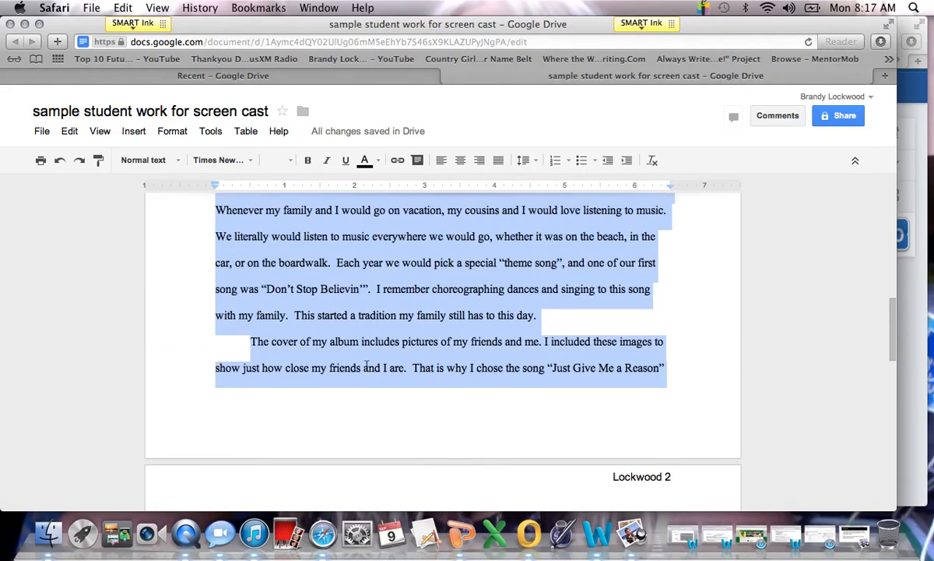
pyautogui.scroll(2, 366, 366)
pyautogui.scroll(8, 366, 366)
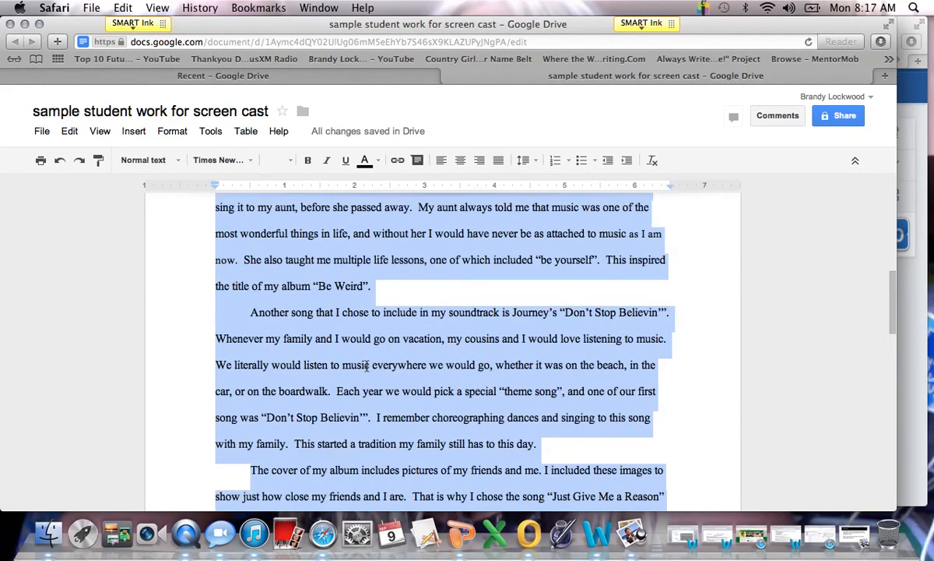
pyautogui.scroll(2, 366, 366)
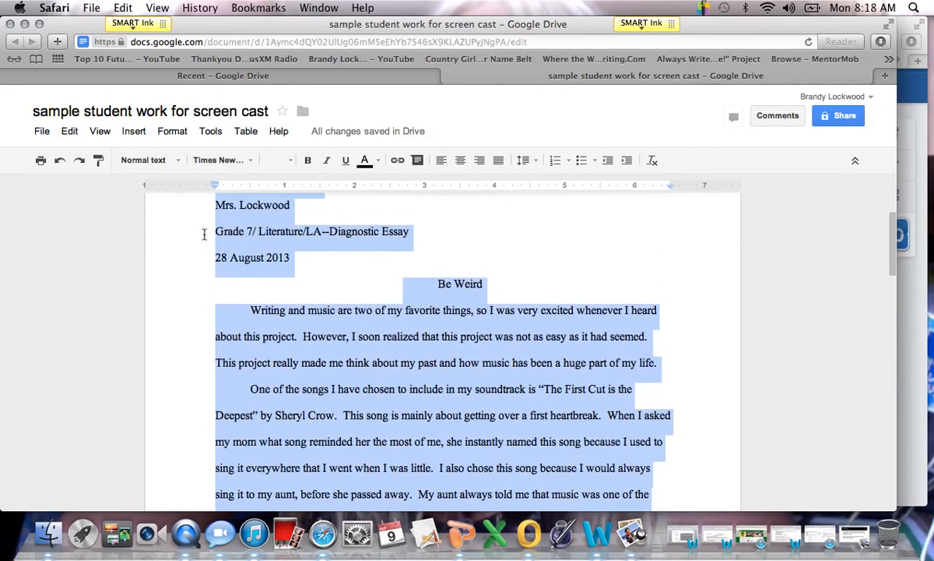
pyautogui.click(190, 278)
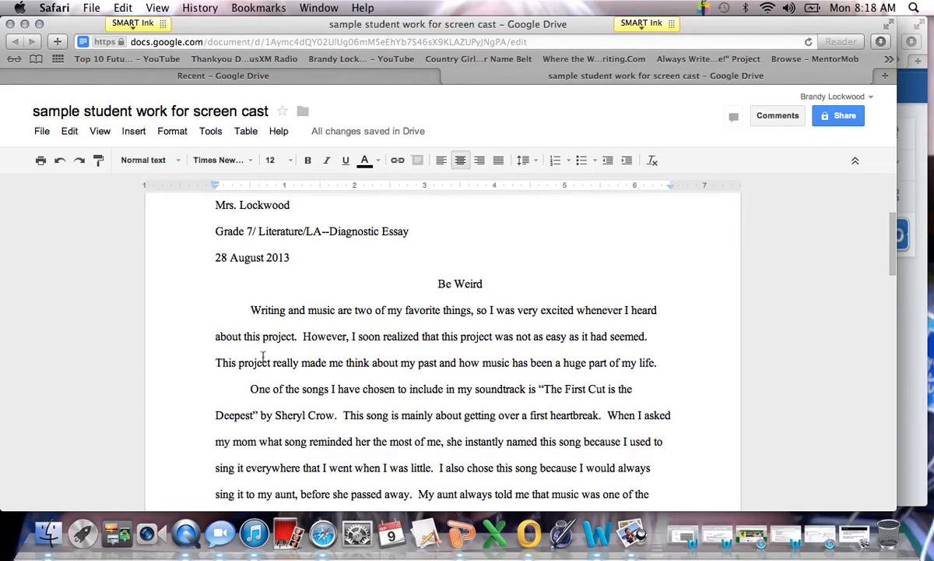
pyautogui.scroll(-1, 265, 387)
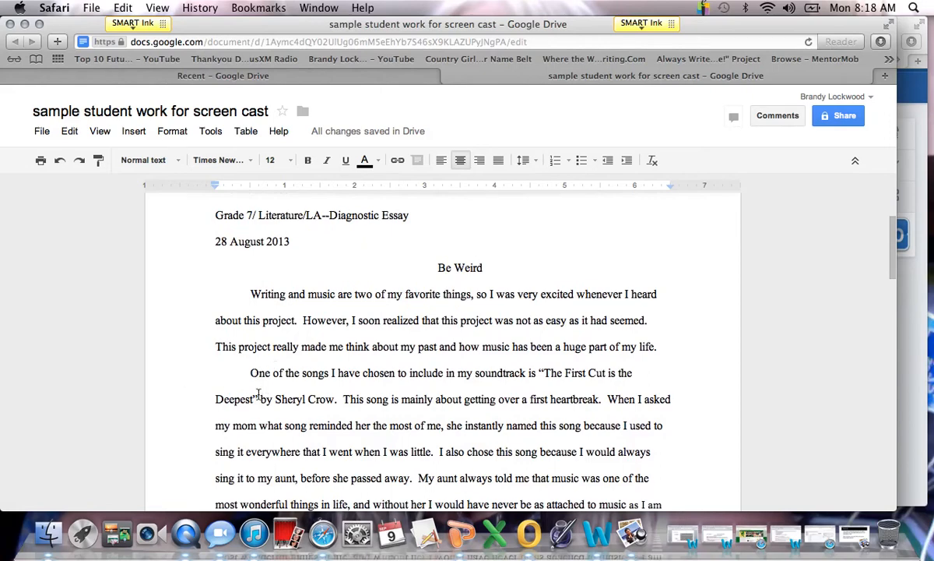
pyautogui.scroll(5, 273, 390)
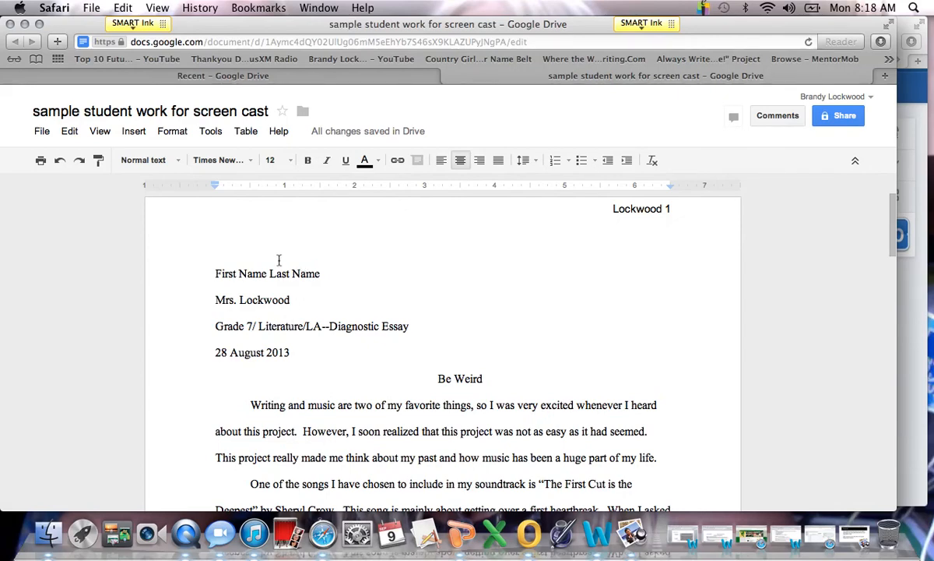
# Step: Set the last-name and page-number text in the page header to Times New Roman, size 12
pyautogui.click(278, 210)
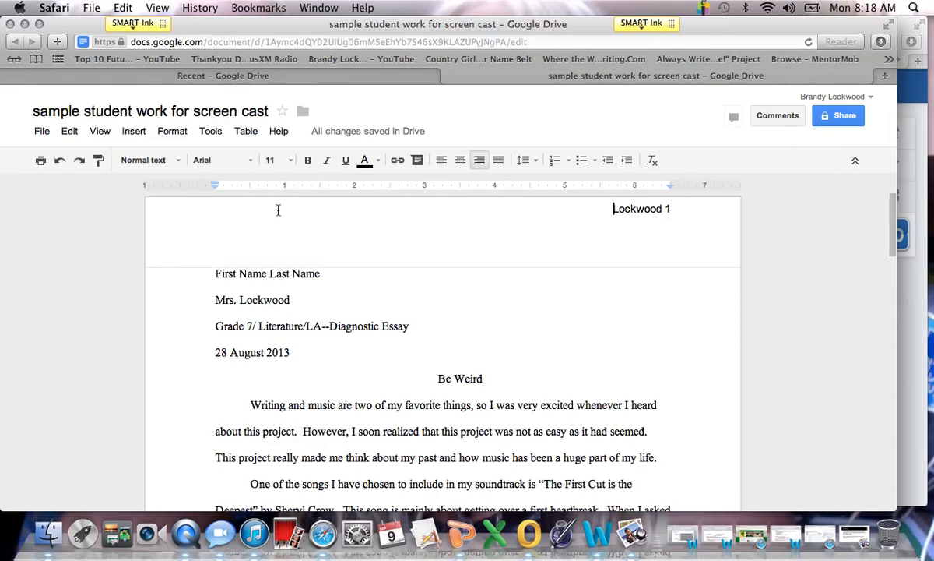
pyautogui.moveTo(607, 204); pyautogui.dragTo(682, 215)
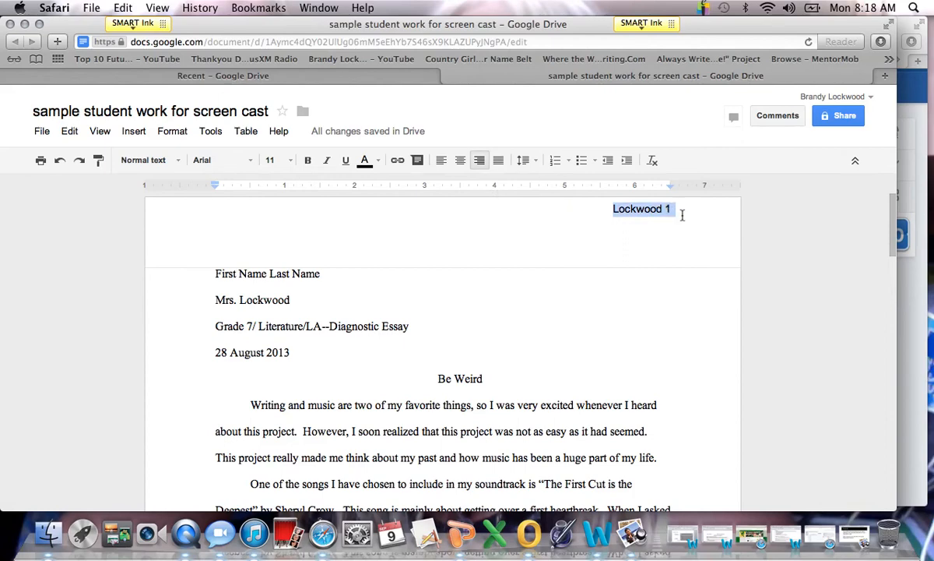
pyautogui.click(251, 159)
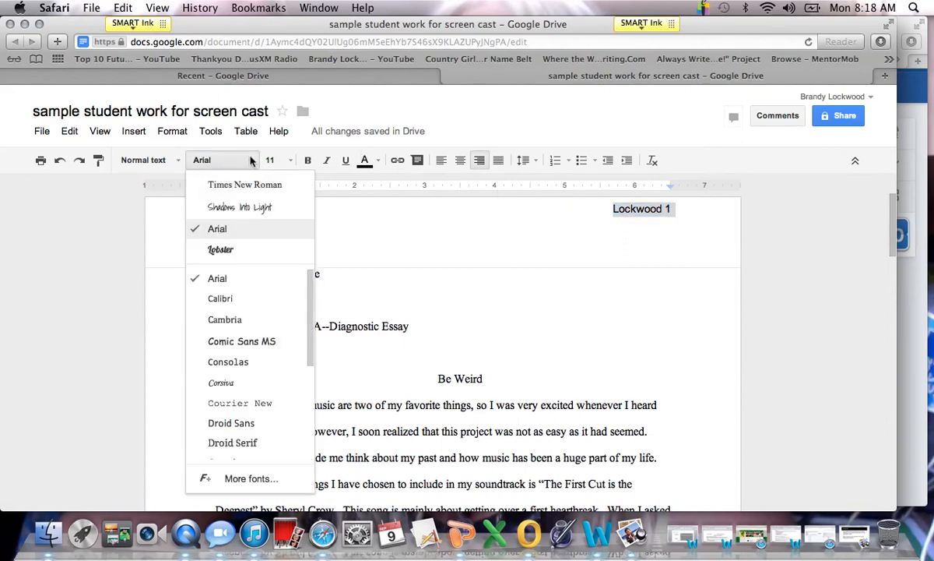
pyautogui.click(248, 184)
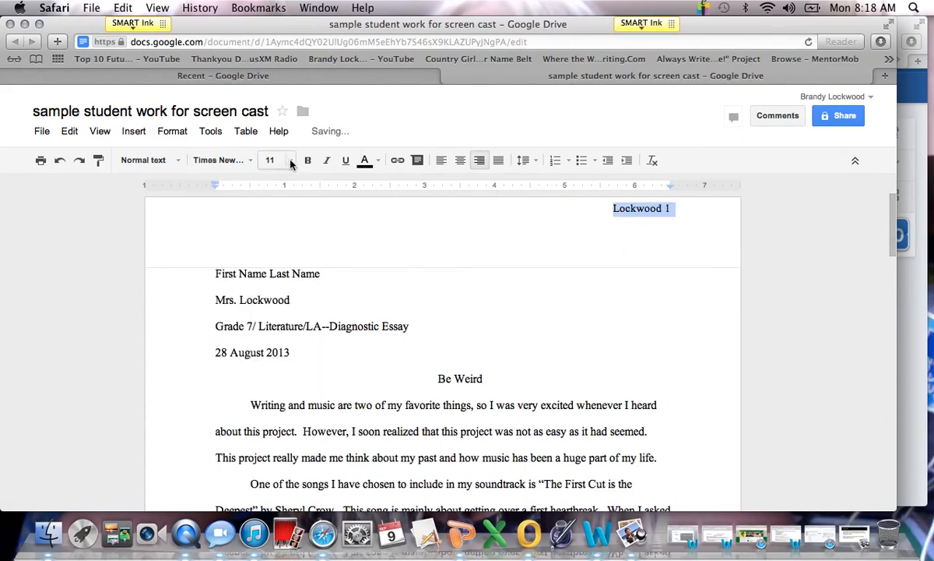
pyautogui.click(291, 161)
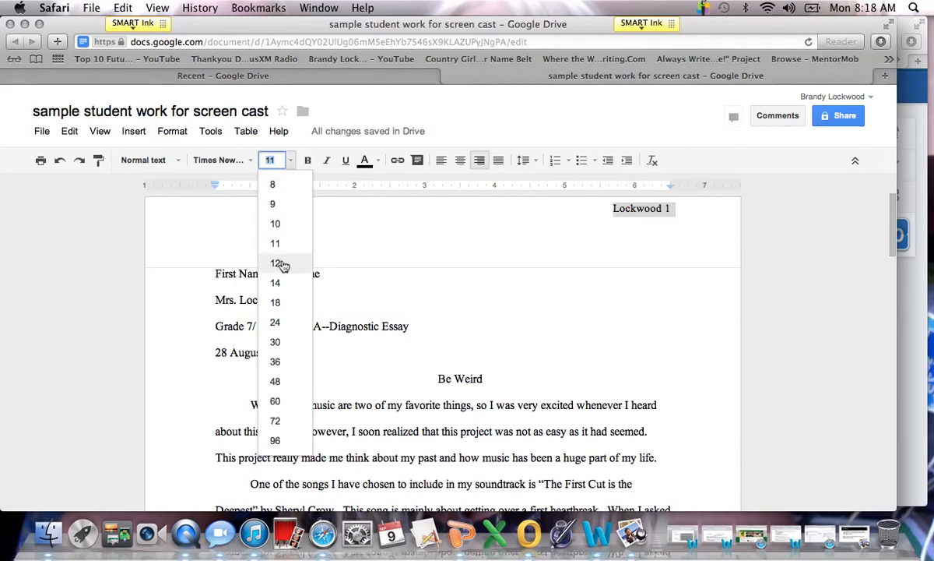
pyautogui.click(277, 264)
pyautogui.click(116, 235)
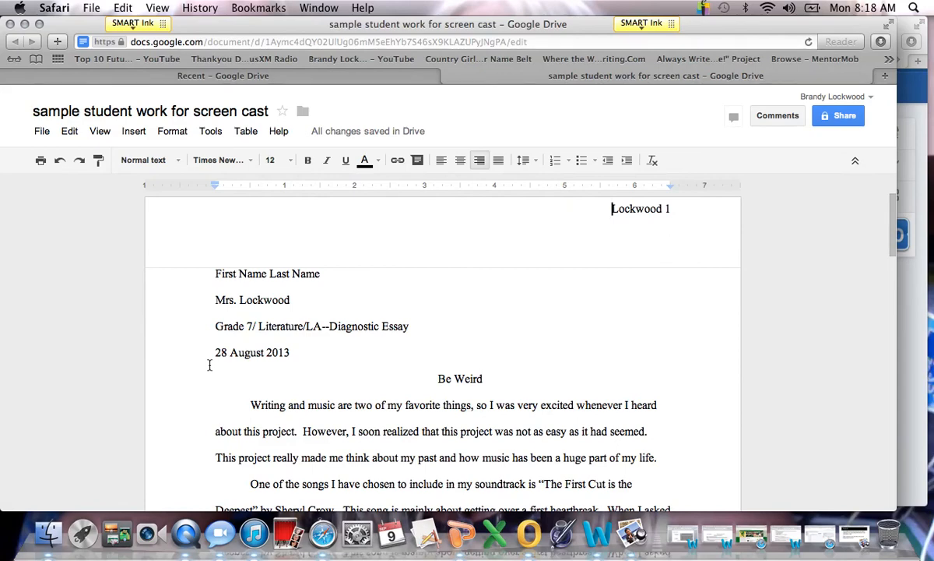
pyautogui.scroll(-3, 209, 365)
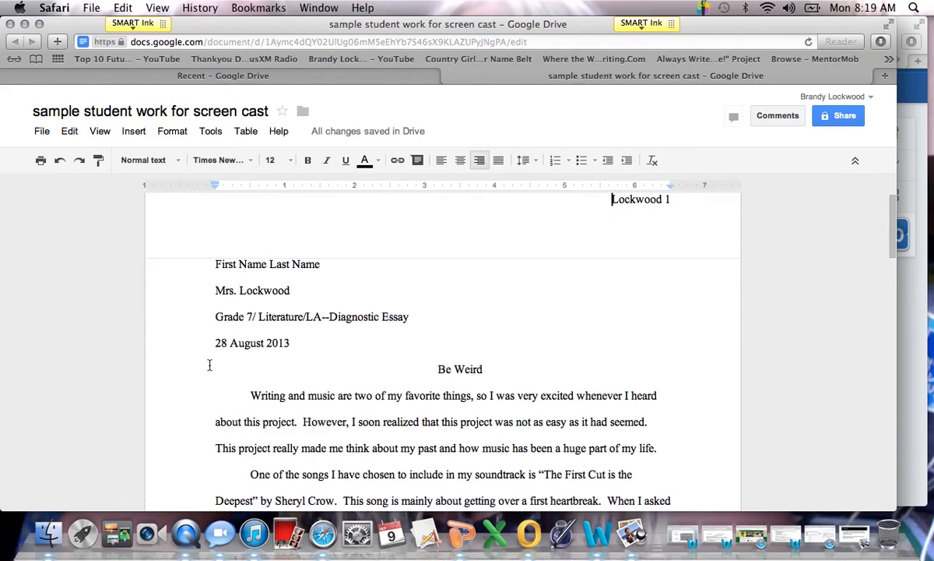